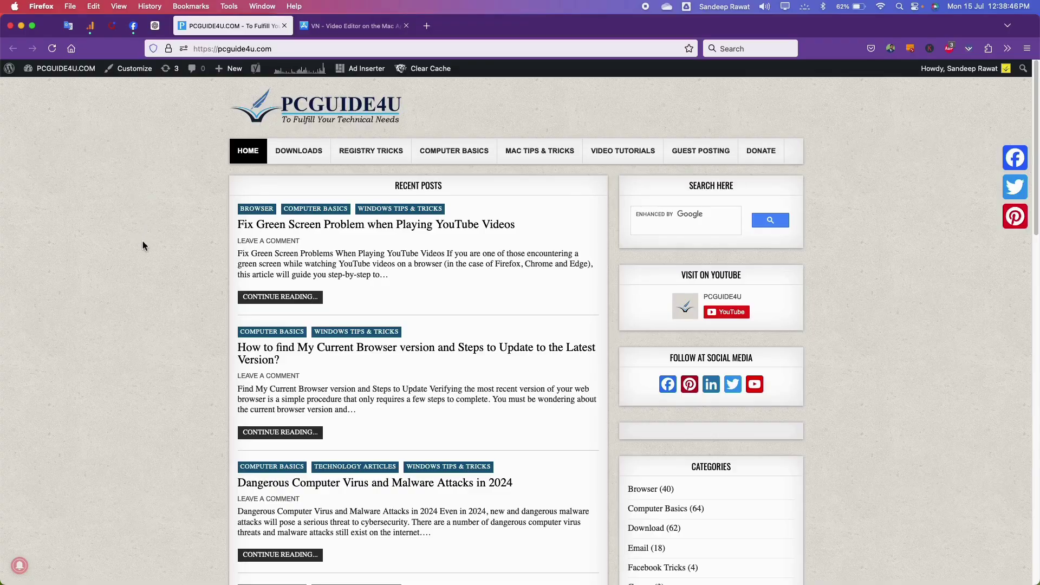
Switch Firefox to the 'VN - Video Editor on the Mac App Store' tab.
left_click(336, 24)
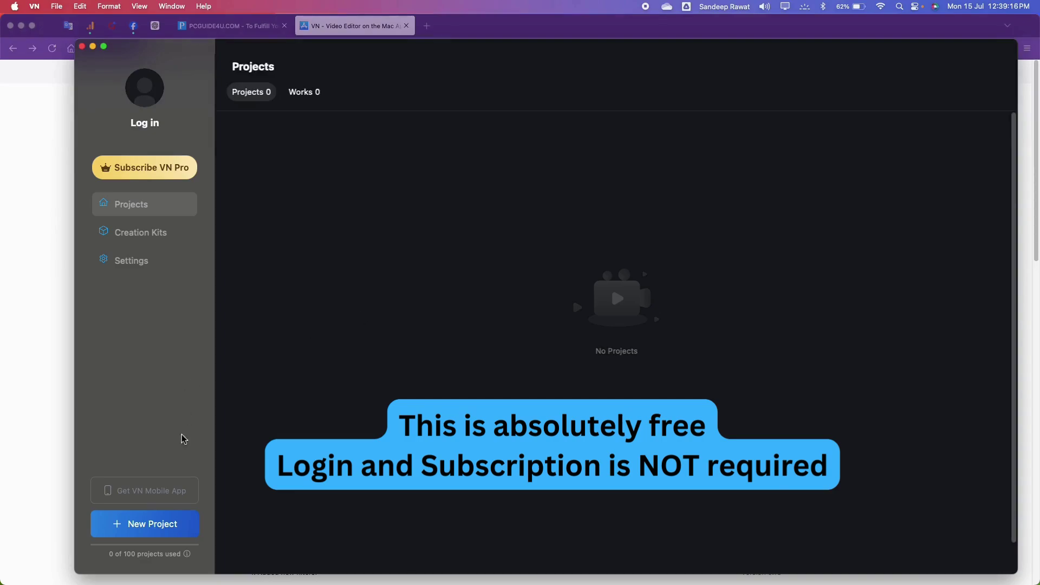
Create a new project and import Ready for Production.mp4 into My Stock from File App.
left_click(153, 526)
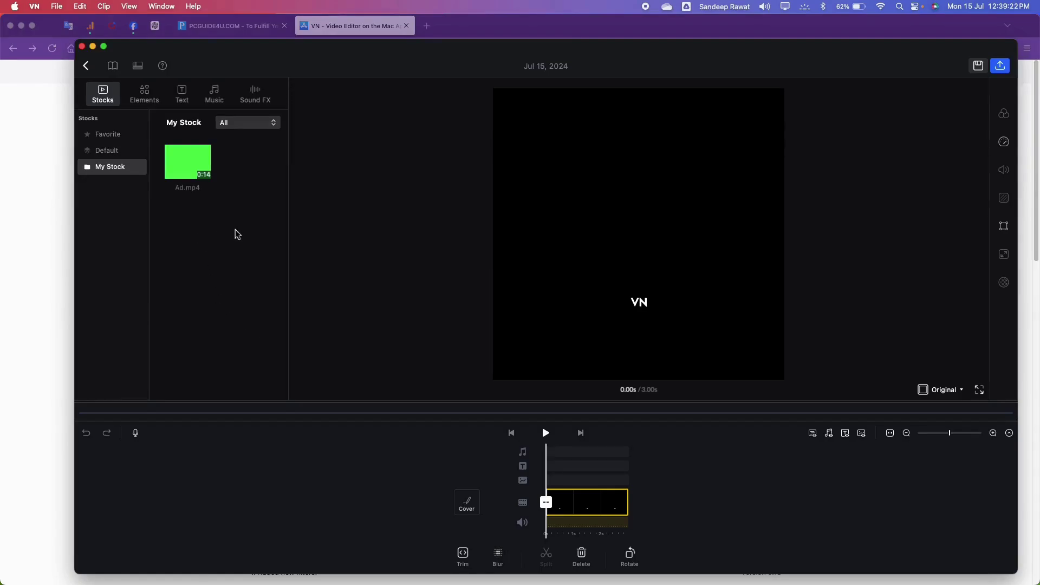
right_click(220, 238)
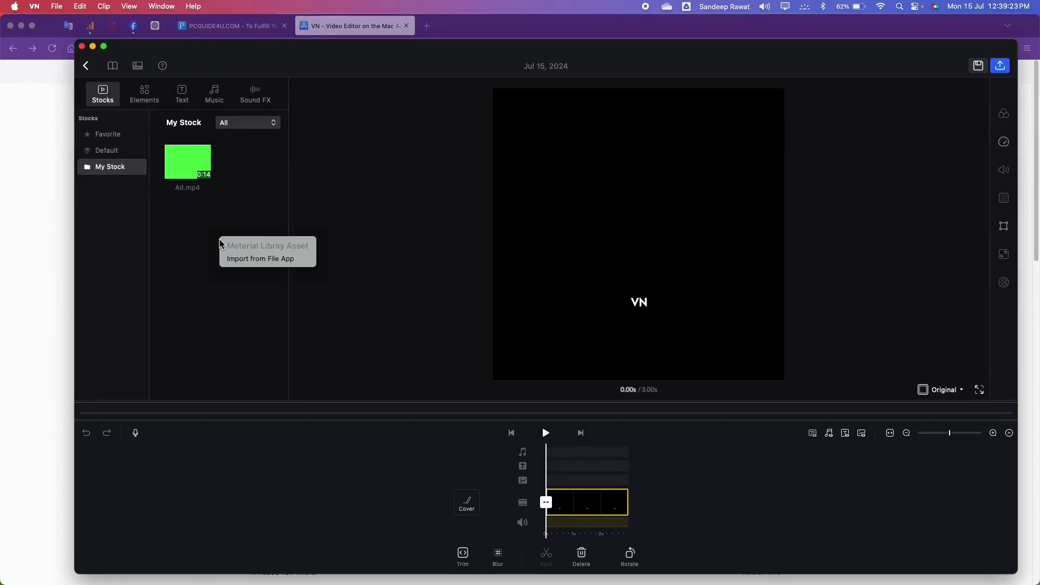
left_click(244, 260)
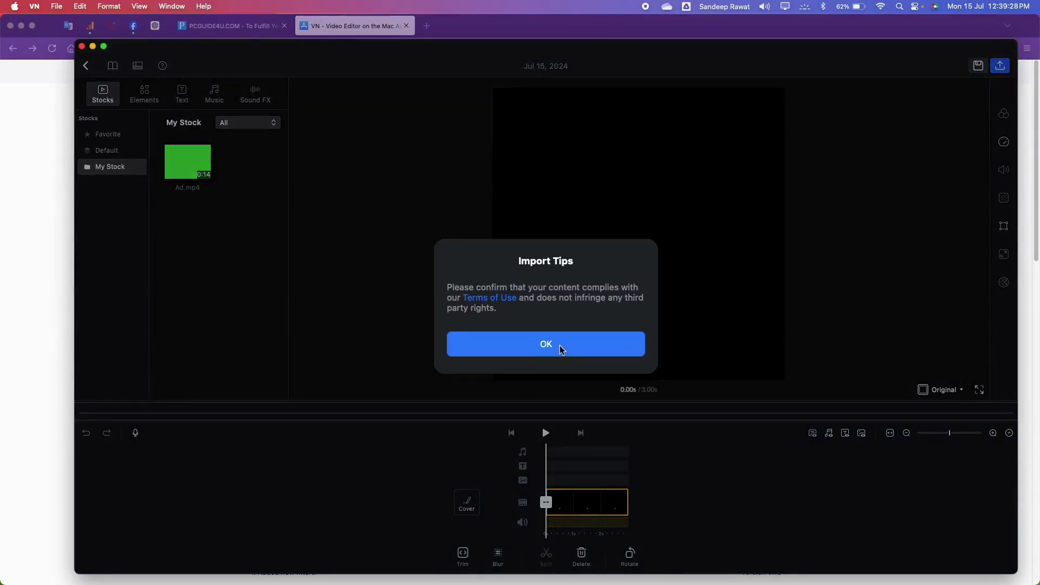
left_click(559, 350)
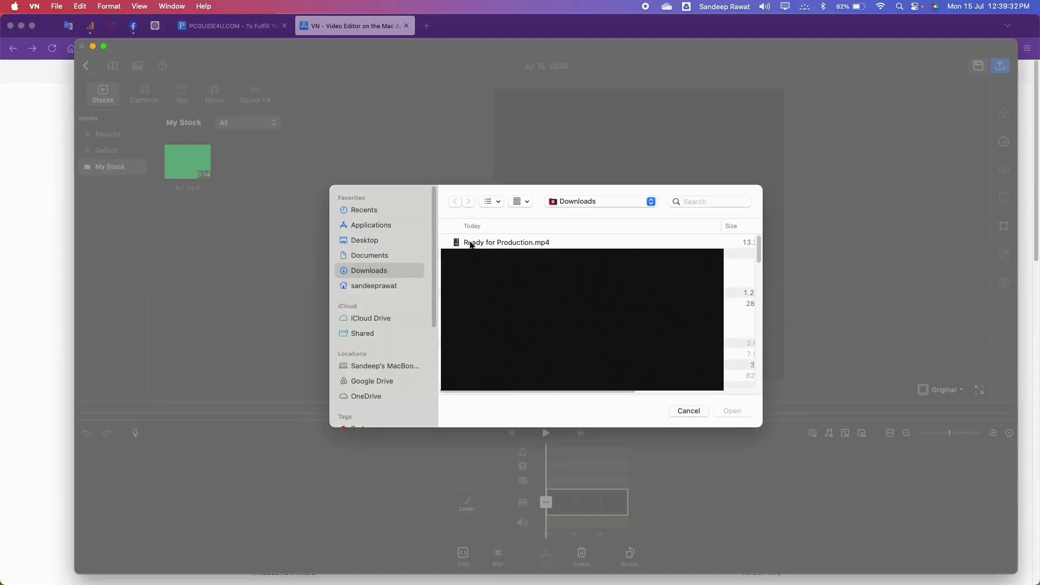
left_click(472, 243)
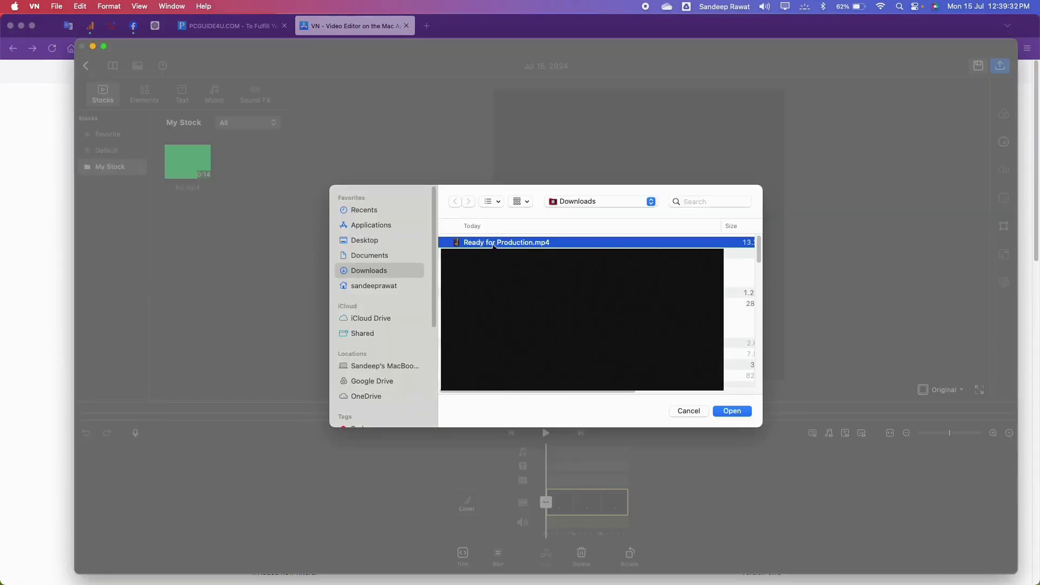
left_click(732, 412)
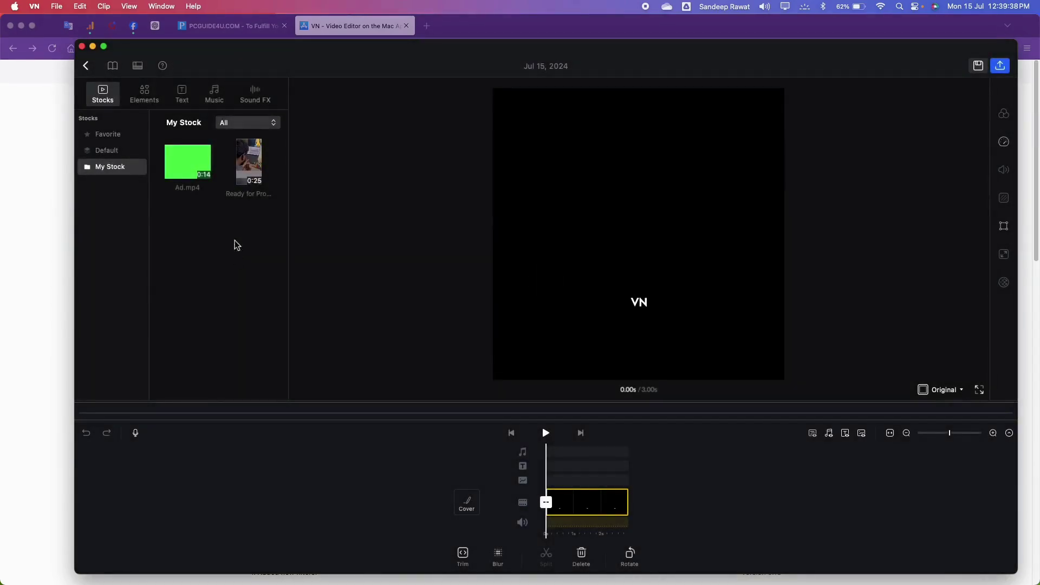
Preview the Ready for Production clip and place it on the main video track.
left_click(244, 195)
left_click_drag(242, 180, 559, 507)
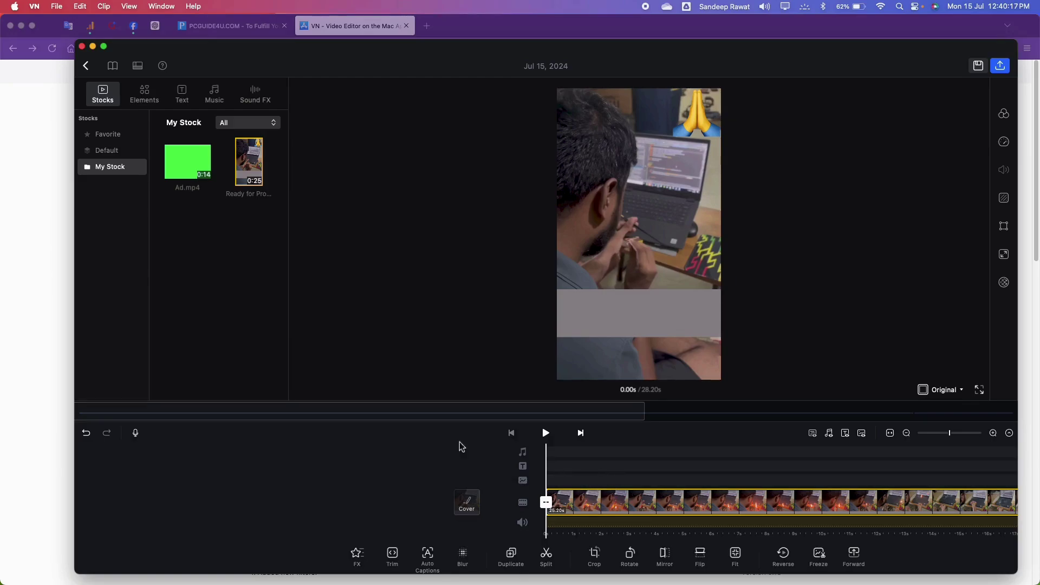
Put Ad.mp4 on the overlay track and nudge it slightly lower in the preview.
left_click(185, 169)
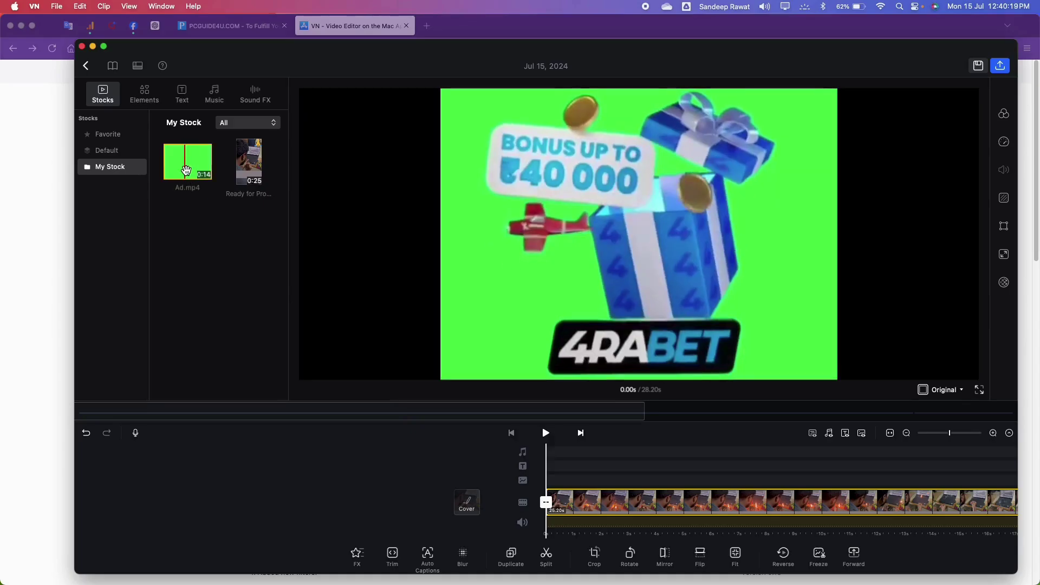
left_click_drag(186, 169, 581, 486)
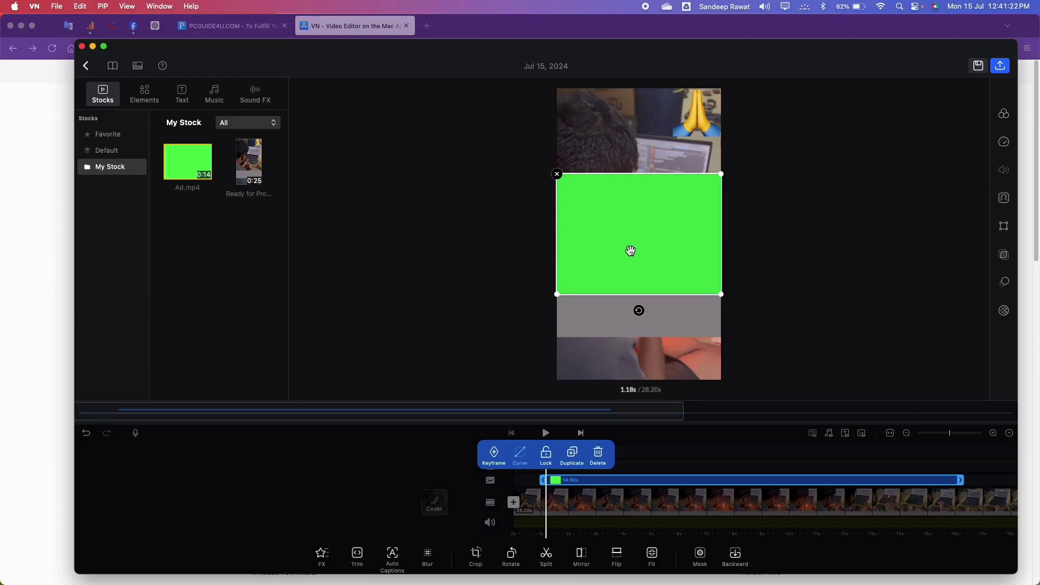
left_click_drag(632, 239, 627, 283)
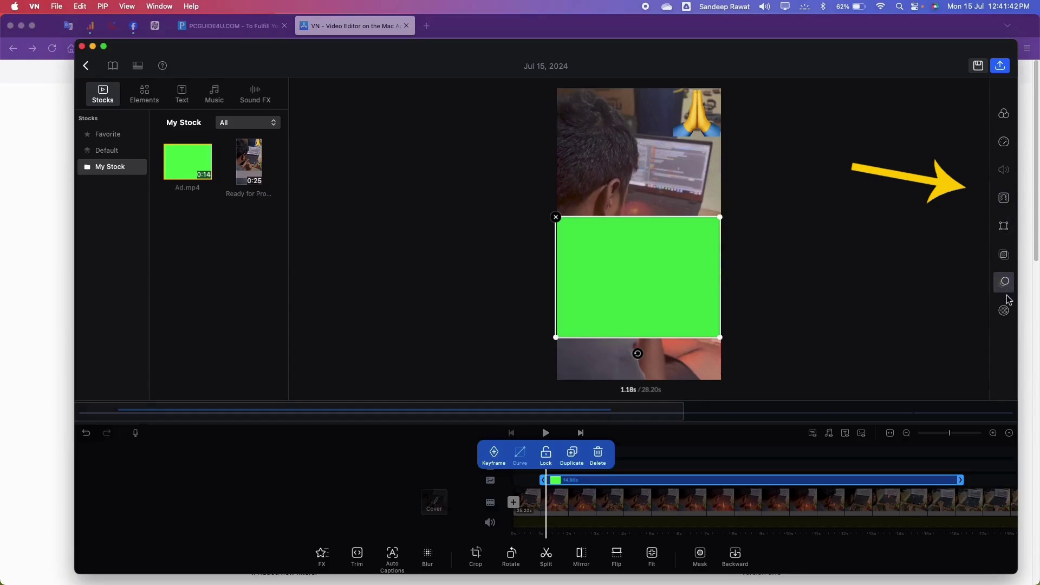
Key out the ad overlay's green background with the Chroma picker, then deselect it.
left_click(1004, 200)
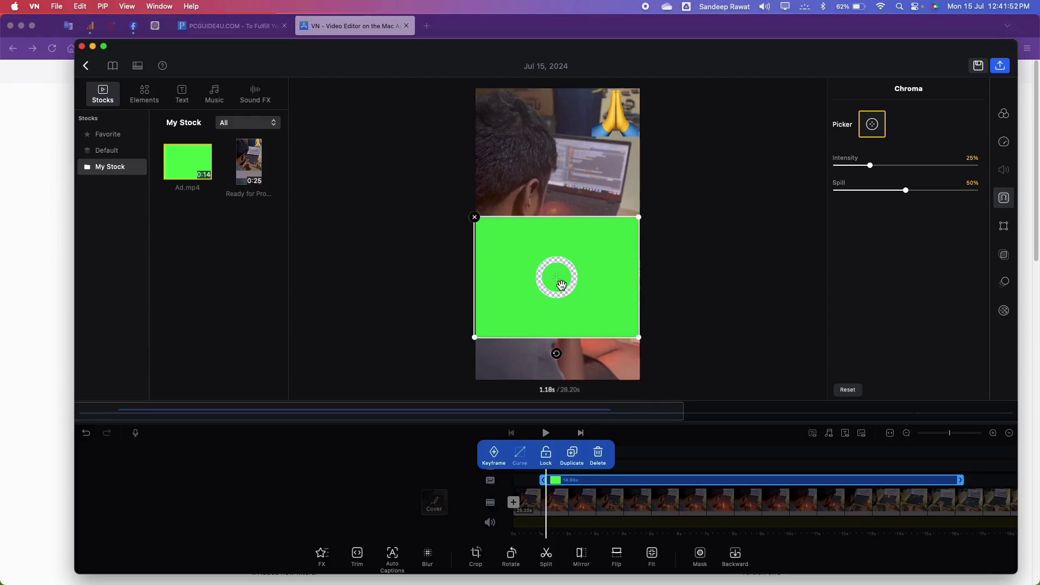
mouse_move(574, 279)
left_mouse_down()
mouse_move(601, 251)
mouse_move(576, 318)
mouse_move(573, 255)
left_mouse_up()
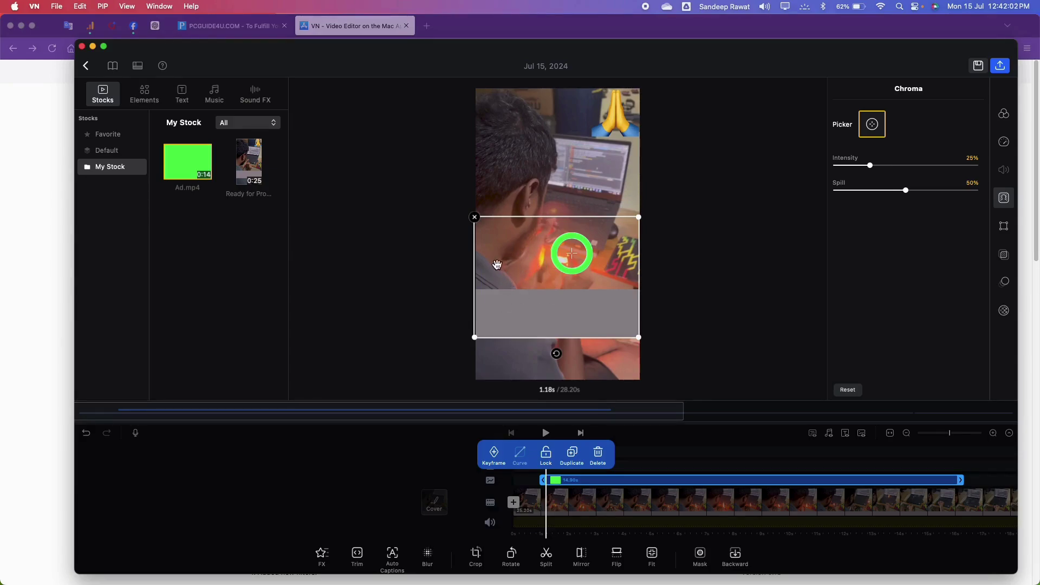
left_click(743, 260)
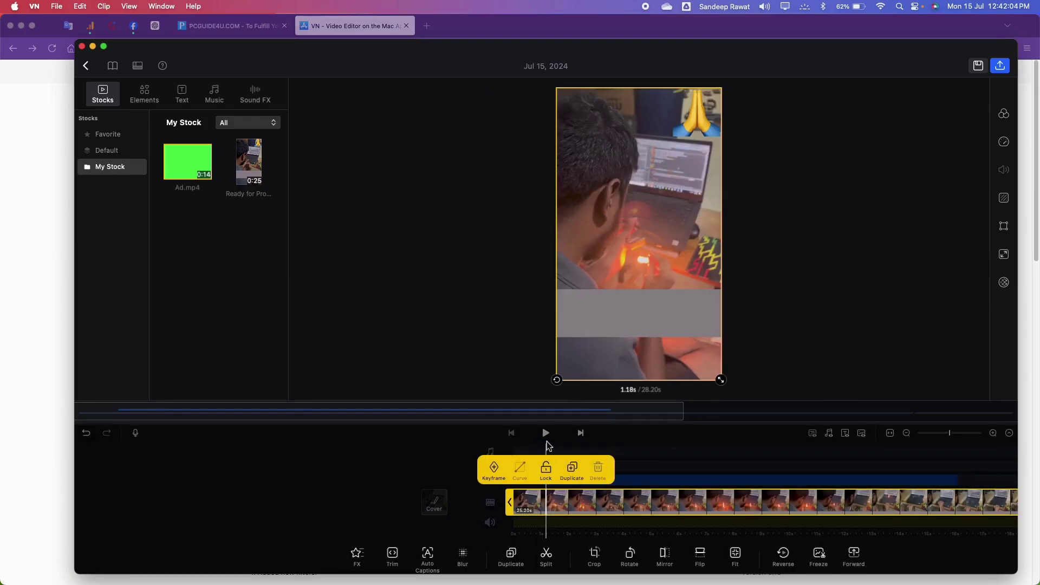
left_click(547, 440)
scroll(546, 437, "right", 5)
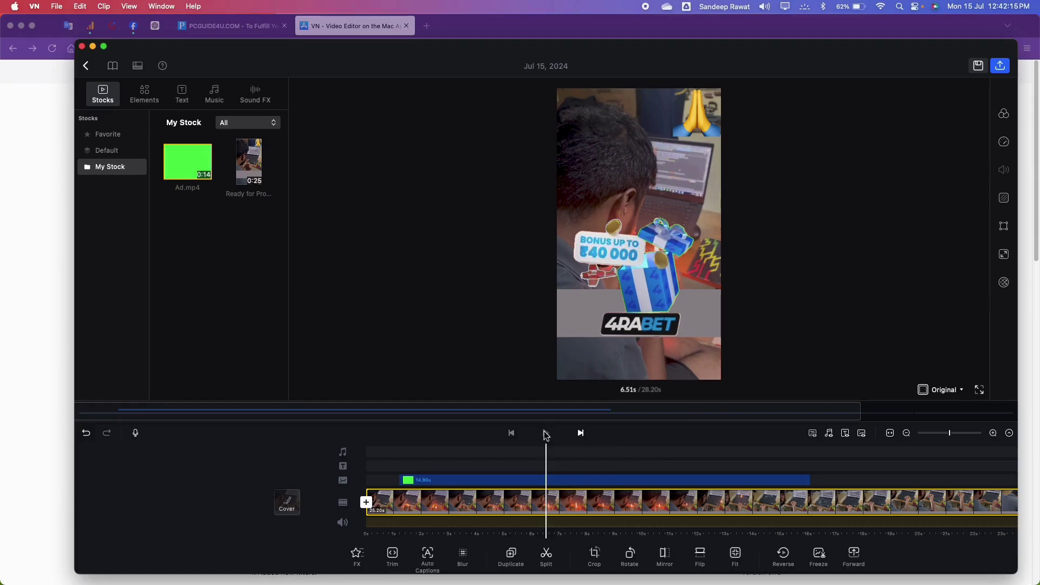
left_click(545, 433)
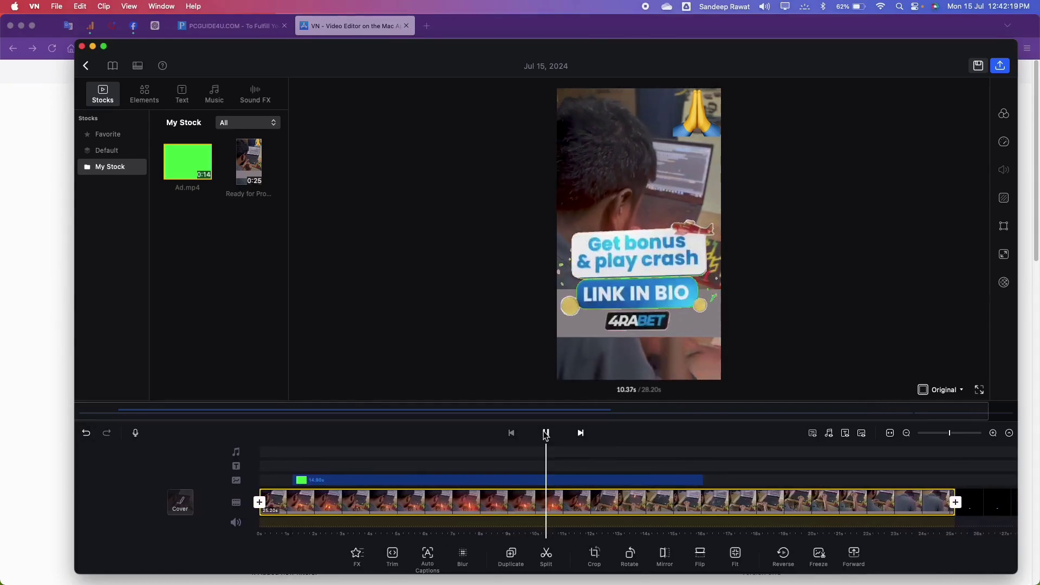
left_click(547, 433)
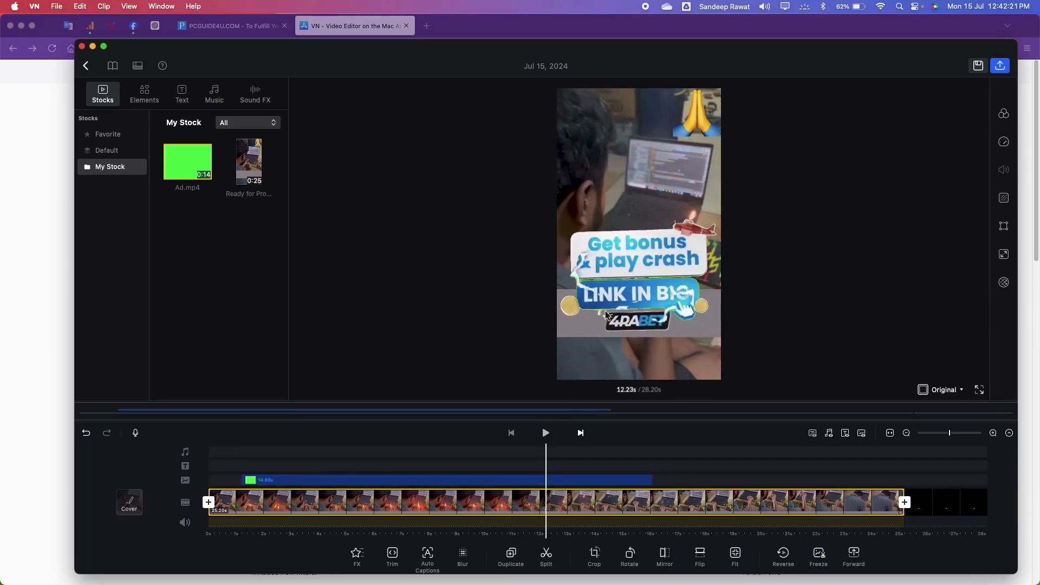
left_click(623, 269)
Move the ad overlay lower, shrink it with the bottom-right handle, and deselect it.
left_click_drag(630, 267, 646, 331)
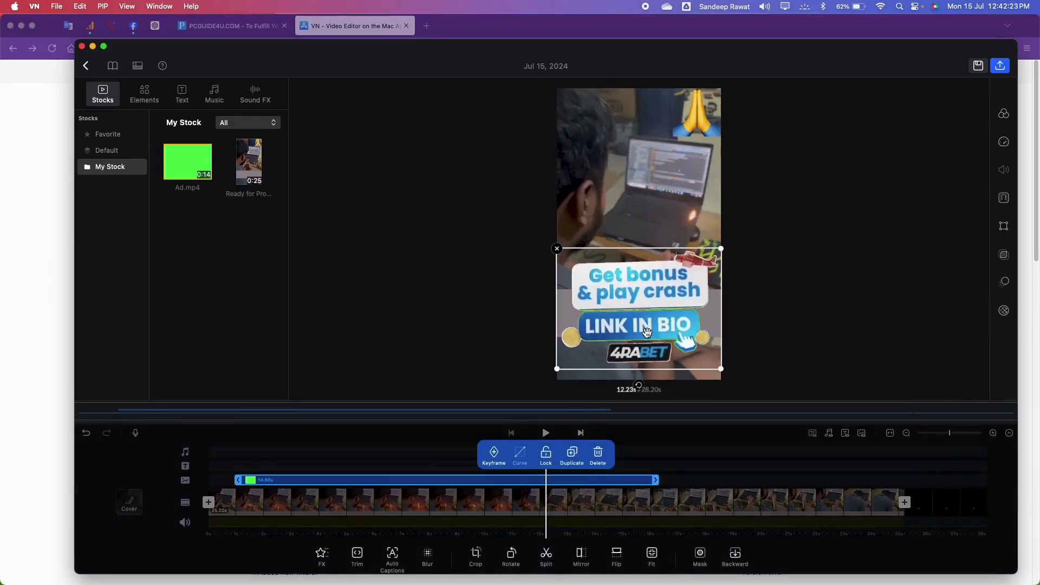
left_click_drag(722, 371, 673, 348)
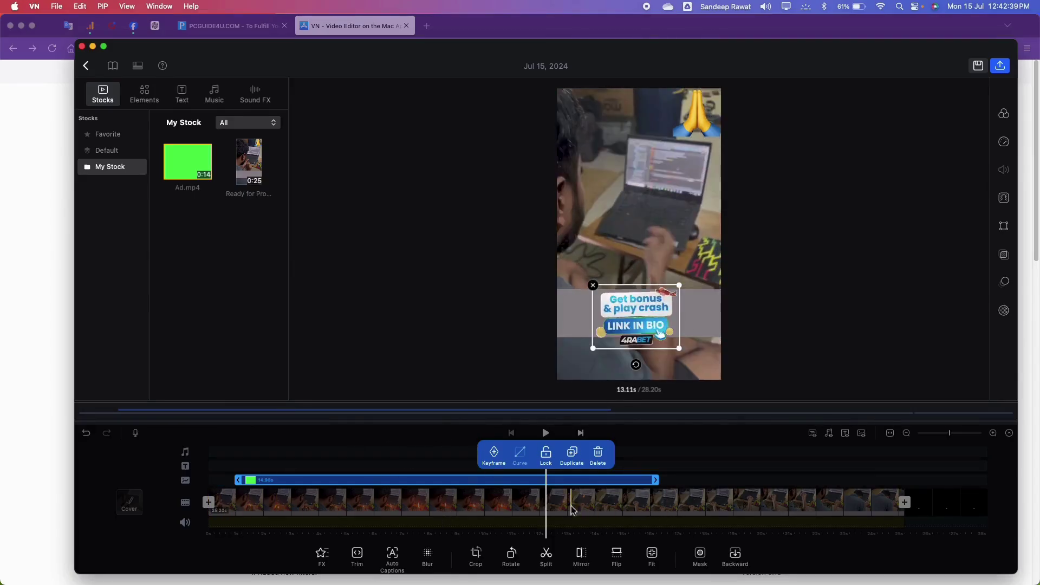
scroll(667, 509, "left", 5)
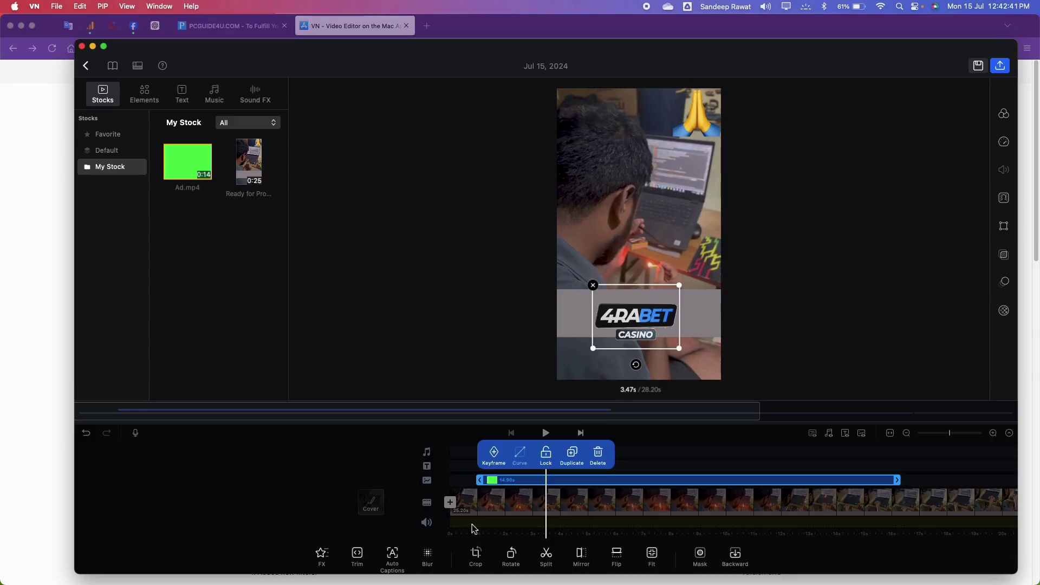
left_click(549, 435)
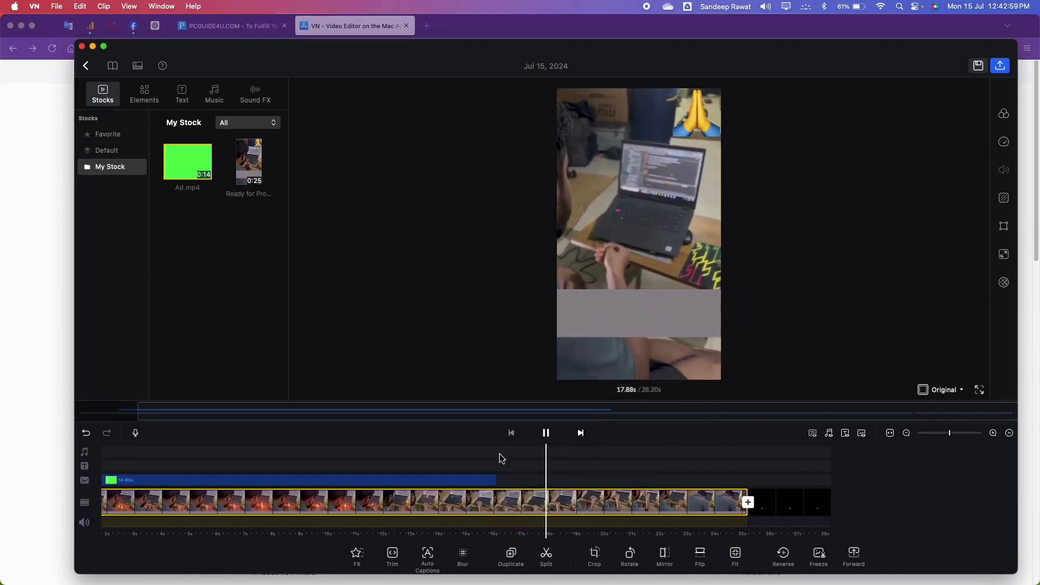
scroll(582, 510, "left", 5)
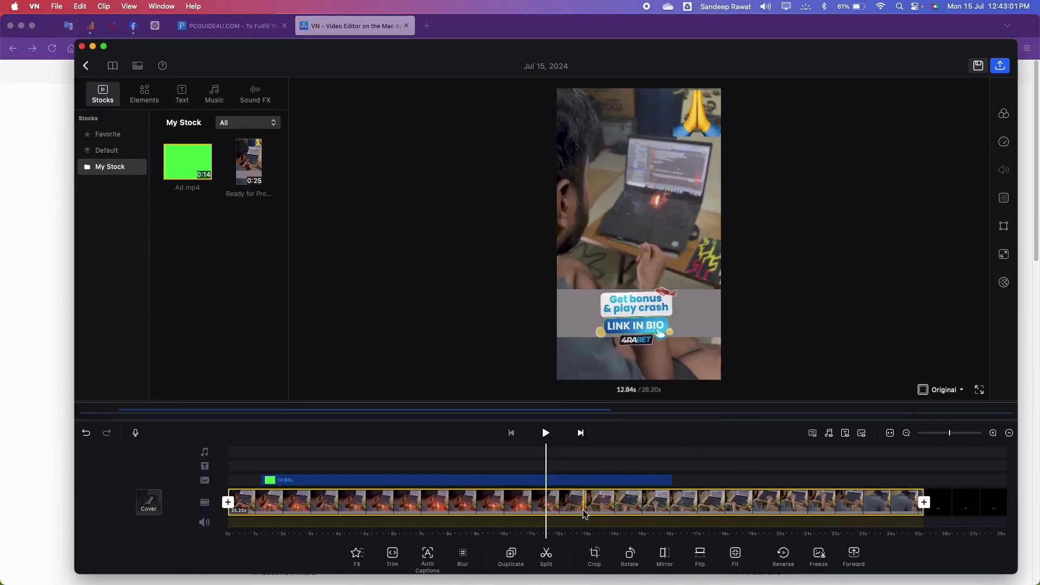
left_click_drag(582, 510, 682, 505)
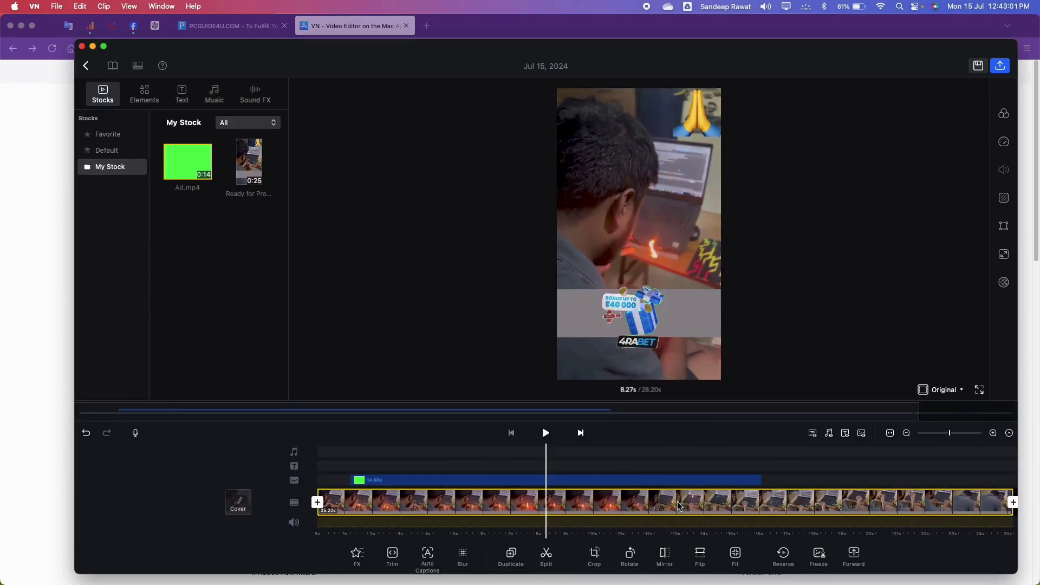